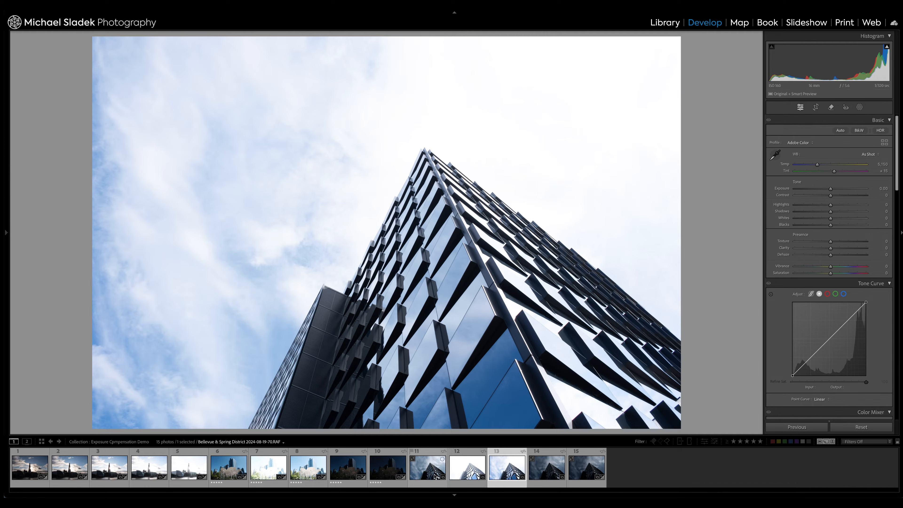
Compare the exposures of the angular building shots, photos 11 through 15, looking at sky and shadow detail
{"action": "mouse_move", "coordinate": [434, 476]}
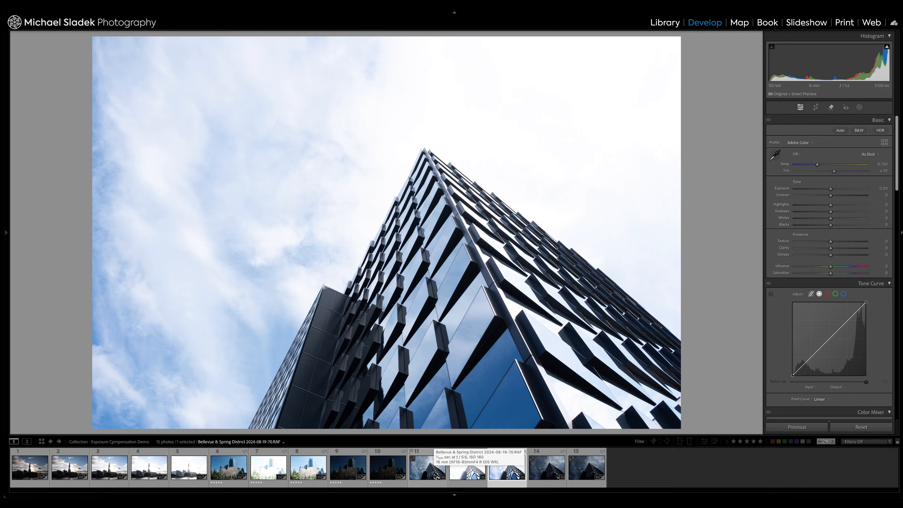
{"action": "left_click", "coordinate": [435, 476]}
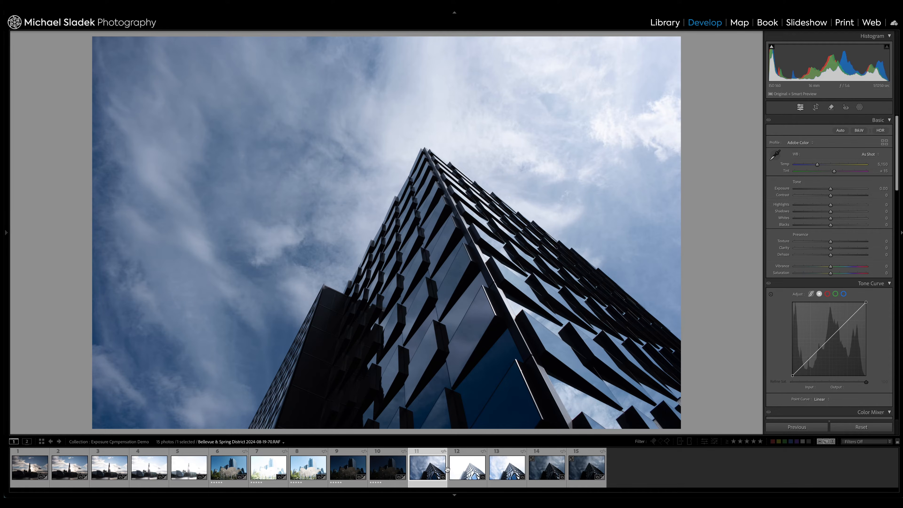
{"action": "left_click", "coordinate": [463, 471]}
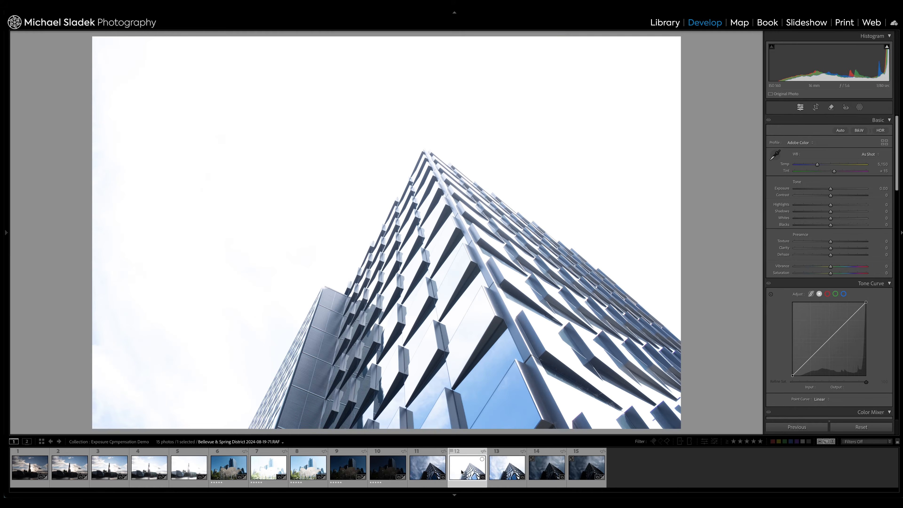
{"action": "left_click", "coordinate": [497, 467]}
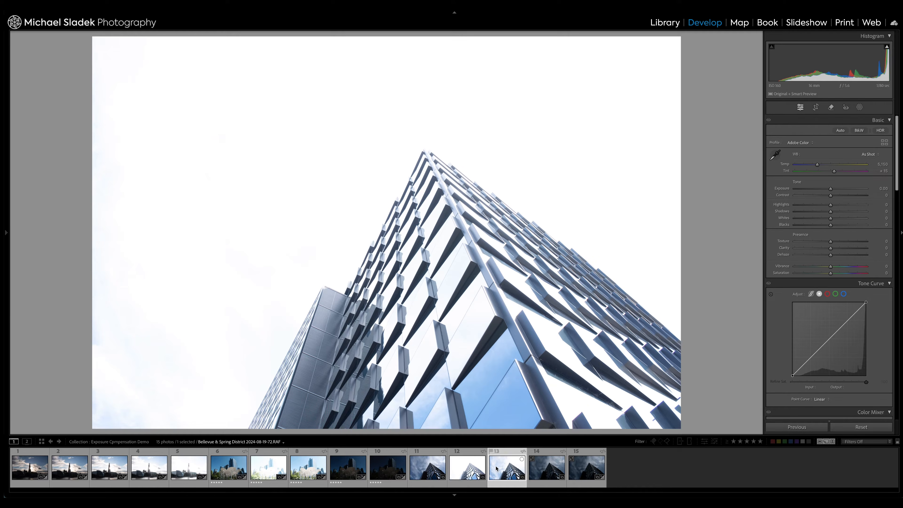
{"action": "left_click", "coordinate": [543, 469]}
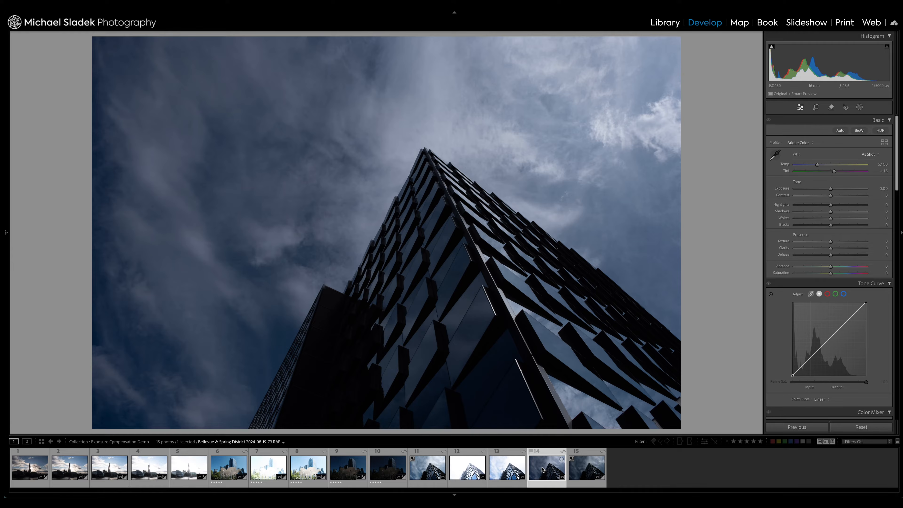
{"action": "left_click", "coordinate": [584, 469]}
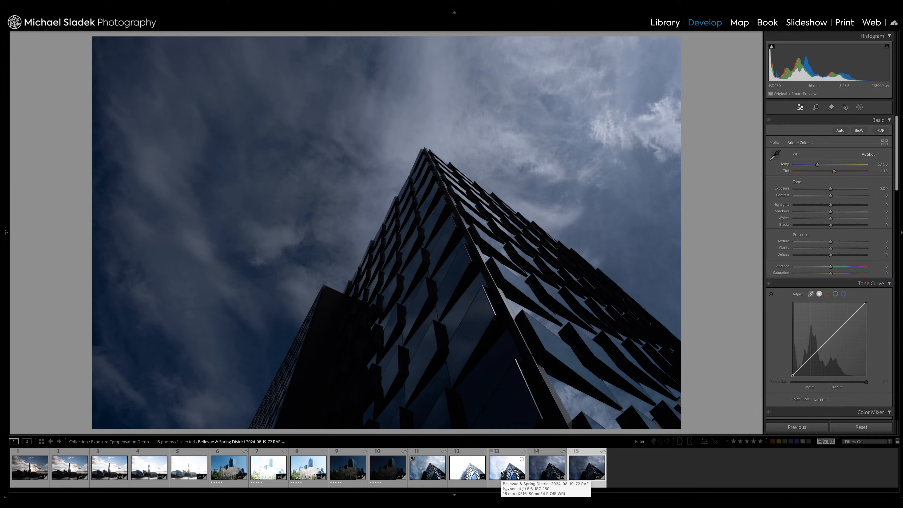
Add a Sky mask to photo 12, the brightest exposure of the building
{"action": "left_click", "coordinate": [461, 476]}
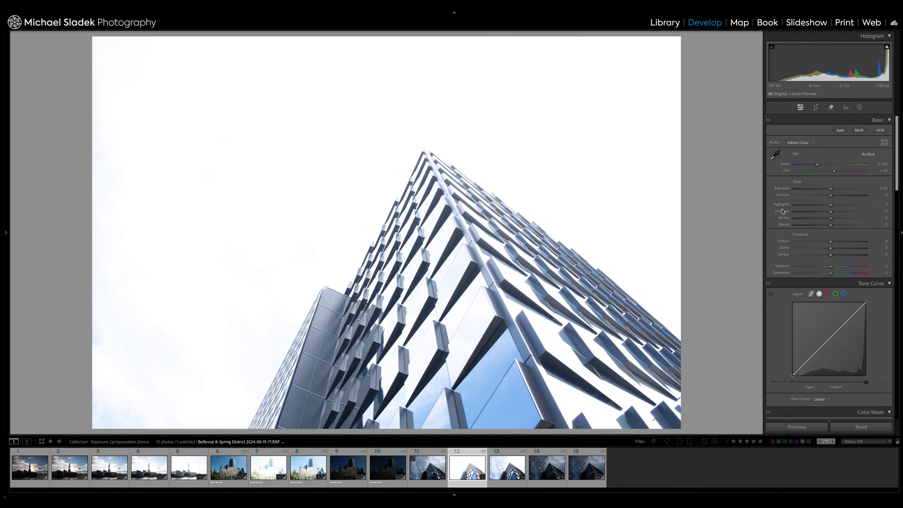
{"action": "left_click", "coordinate": [859, 107]}
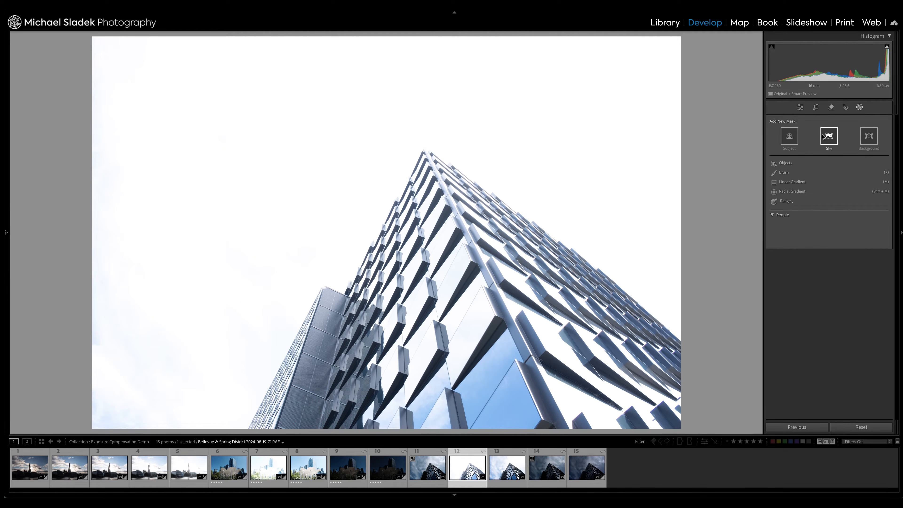
{"action": "left_click", "coordinate": [830, 139]}
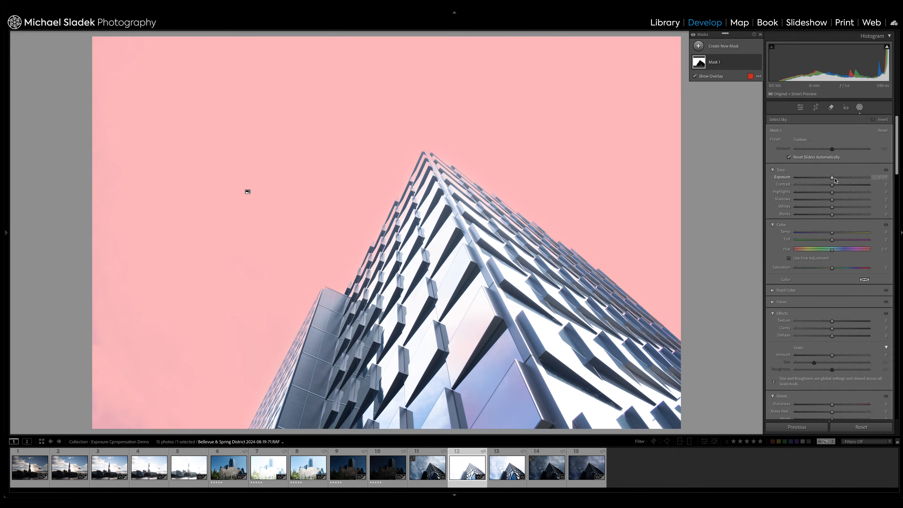
Try an Exposure of −4.00 on the sky mask, and reset it to its default
{"action": "left_click_drag", "start_coordinate": [832, 178], "coordinate": [791, 182]}
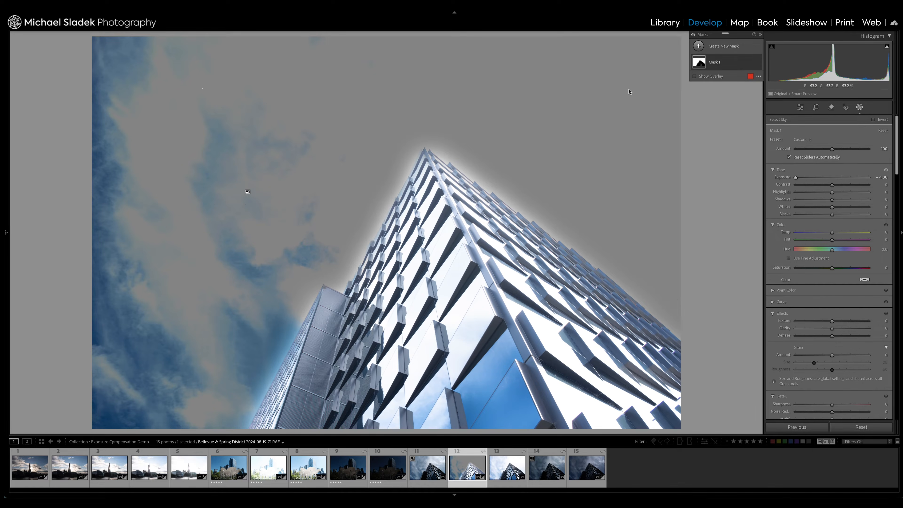
{"action": "double_click", "coordinate": [784, 177]}
{"action": "key", "text": "o"}
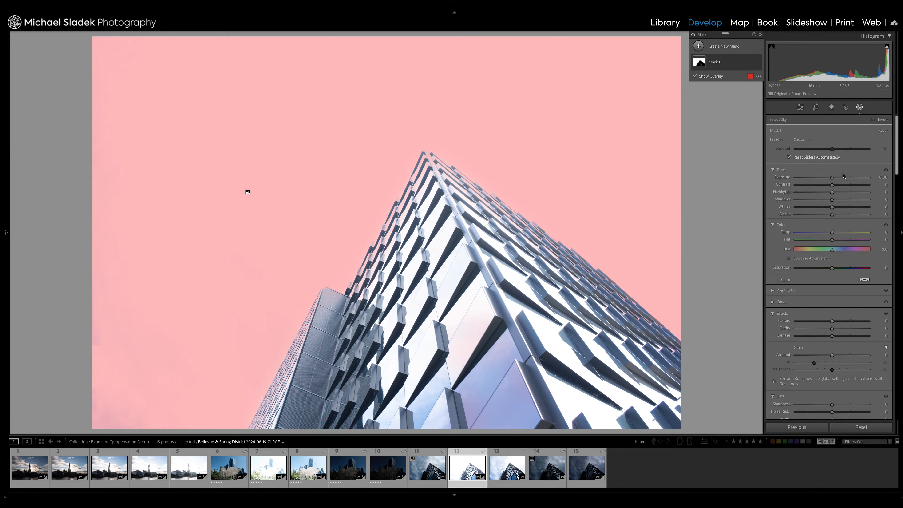
Create a Sky mask on photo 13 and subtract the building's reflective windows from it with a size 10 brush
{"action": "left_click", "coordinate": [503, 473]}
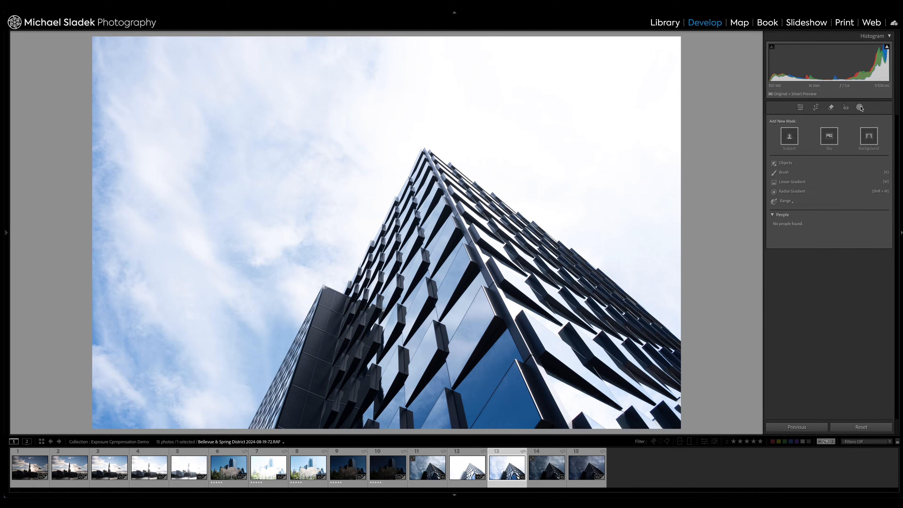
{"action": "left_click", "coordinate": [829, 137]}
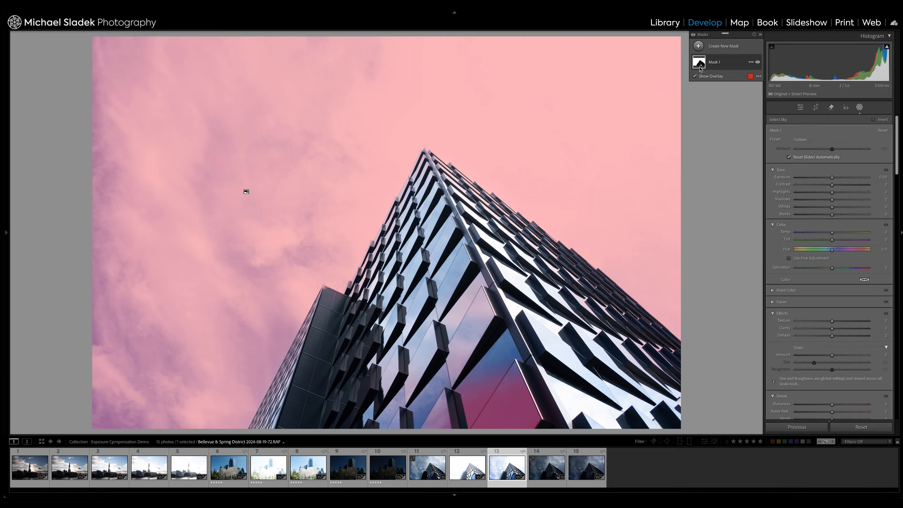
{"action": "left_click", "coordinate": [717, 63]}
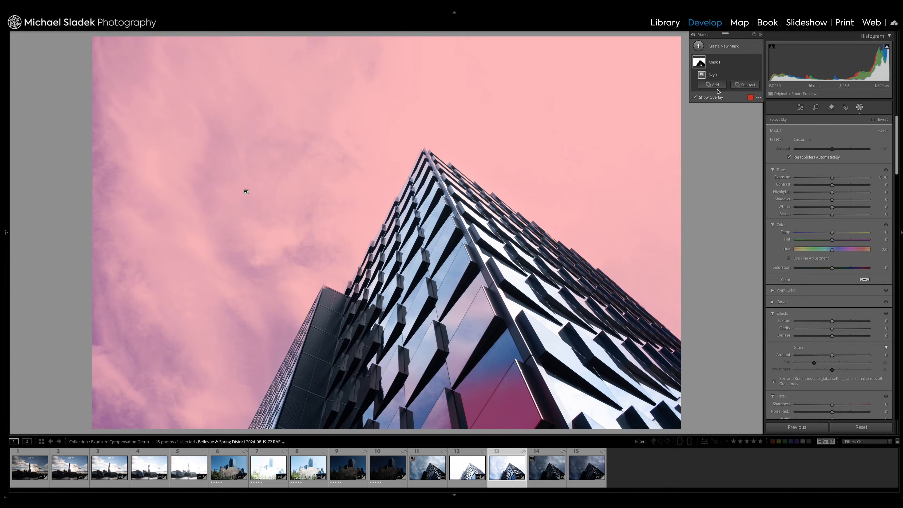
{"action": "left_click", "coordinate": [743, 86]}
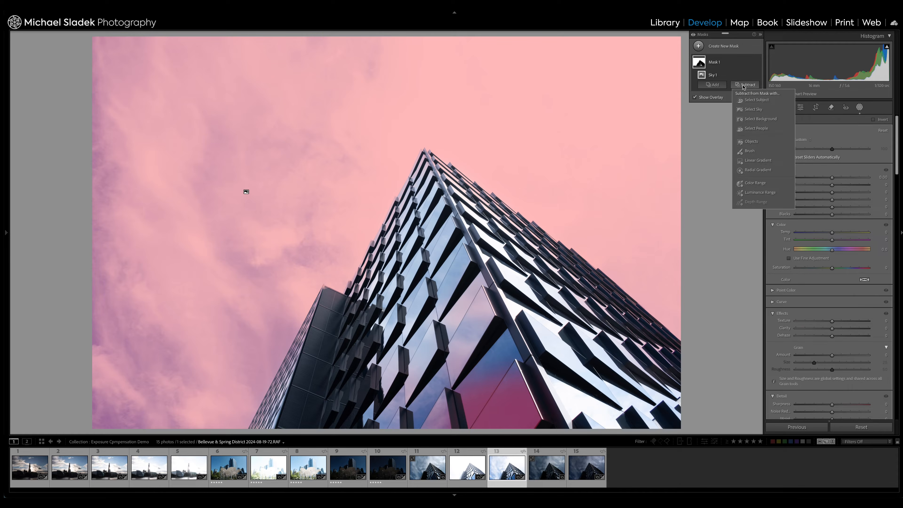
{"action": "left_click", "coordinate": [750, 152]}
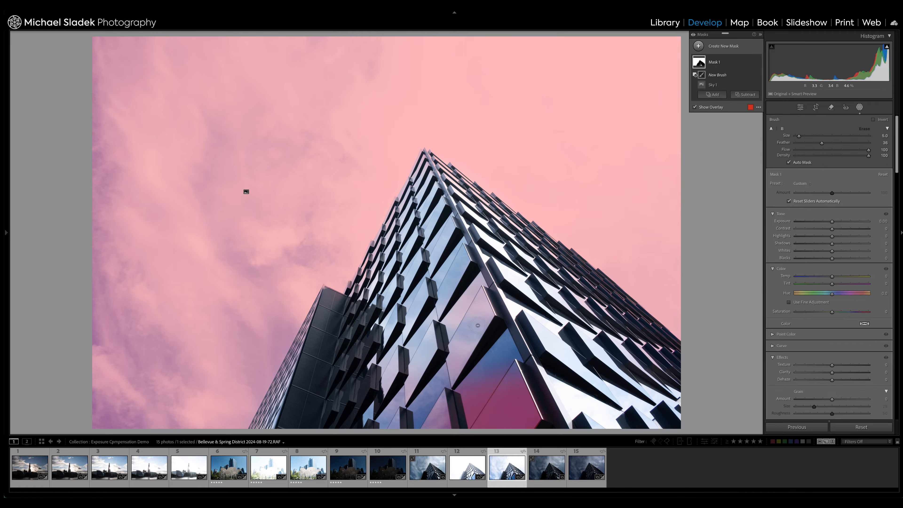
{"action": "scroll", "coordinate": [512, 358], "scroll_direction": "up", "scroll_amount": 5}
{"action": "mouse_move", "coordinate": [517, 357]}
{"action": "left_mouse_down"}
{"action": "mouse_move", "coordinate": [478, 380]}
{"action": "mouse_move", "coordinate": [446, 416]}
{"action": "mouse_move", "coordinate": [481, 377]}
{"action": "mouse_move", "coordinate": [553, 365]}
{"action": "mouse_move", "coordinate": [486, 414]}
{"action": "mouse_move", "coordinate": [442, 430]}
{"action": "left_mouse_up"}
{"action": "mouse_move", "coordinate": [582, 413]}
{"action": "left_mouse_down"}
{"action": "mouse_move", "coordinate": [512, 386]}
{"action": "mouse_move", "coordinate": [461, 409]}
{"action": "mouse_move", "coordinate": [462, 356]}
{"action": "mouse_move", "coordinate": [498, 297]}
{"action": "mouse_move", "coordinate": [404, 359]}
{"action": "mouse_move", "coordinate": [469, 286]}
{"action": "mouse_move", "coordinate": [429, 238]}
{"action": "mouse_move", "coordinate": [374, 359]}
{"action": "left_mouse_up"}
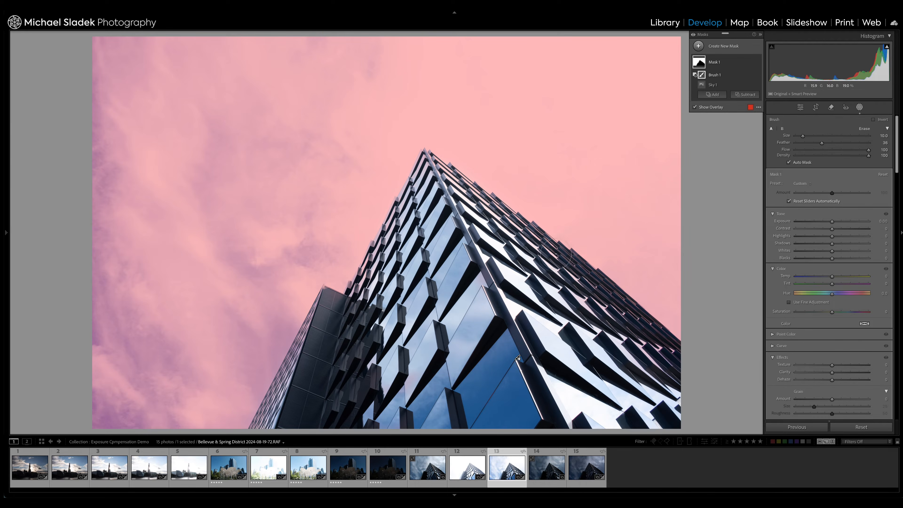
Try a size 6 subtract stroke over the sky along the building's right slope, and erase the spill from the brush mask
{"action": "key", "text": "["}
{"action": "key", "text": "["}
{"action": "key", "text": "["}
{"action": "key", "text": "["}
{"action": "key", "text": "["}
{"action": "key", "text": "shift+w"}
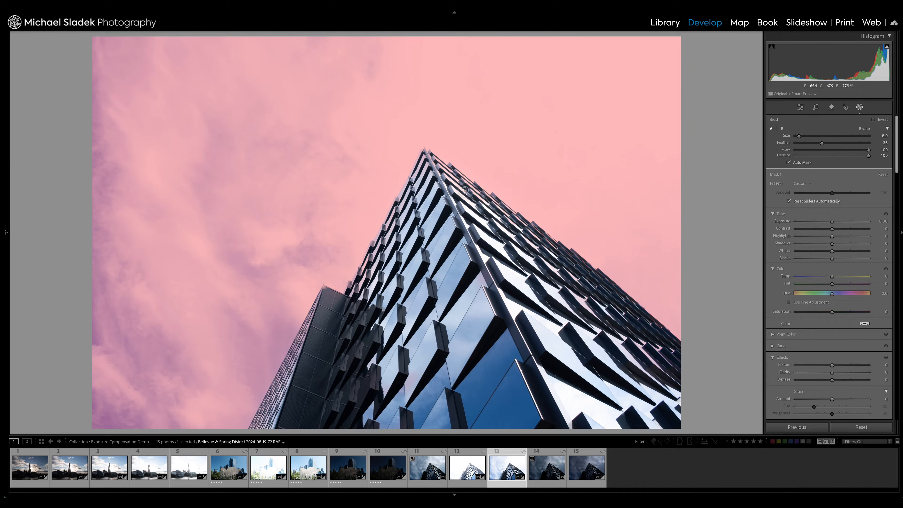
{"action": "mouse_move", "coordinate": [500, 202]}
{"action": "left_mouse_down"}
{"action": "mouse_move", "coordinate": [548, 227]}
{"action": "mouse_move", "coordinate": [514, 208]}
{"action": "mouse_move", "coordinate": [522, 228]}
{"action": "left_mouse_up"}
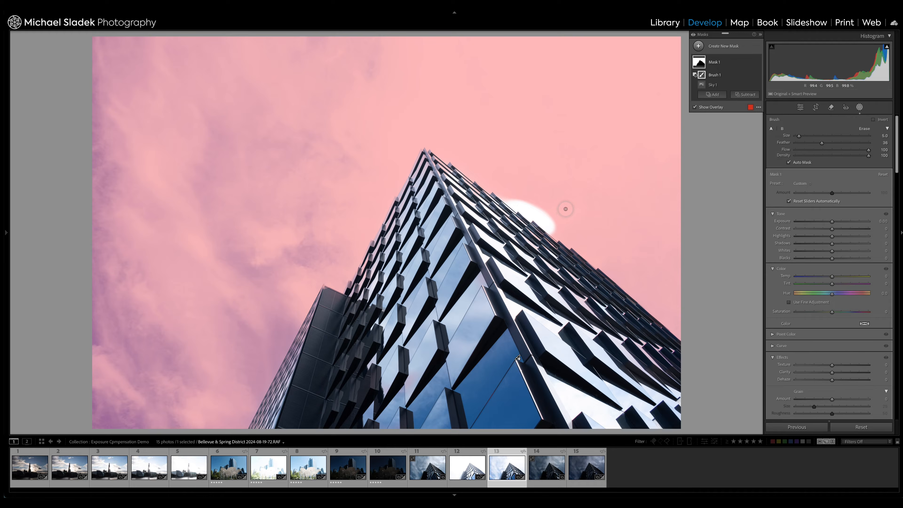
{"action": "key", "text": "alt"}
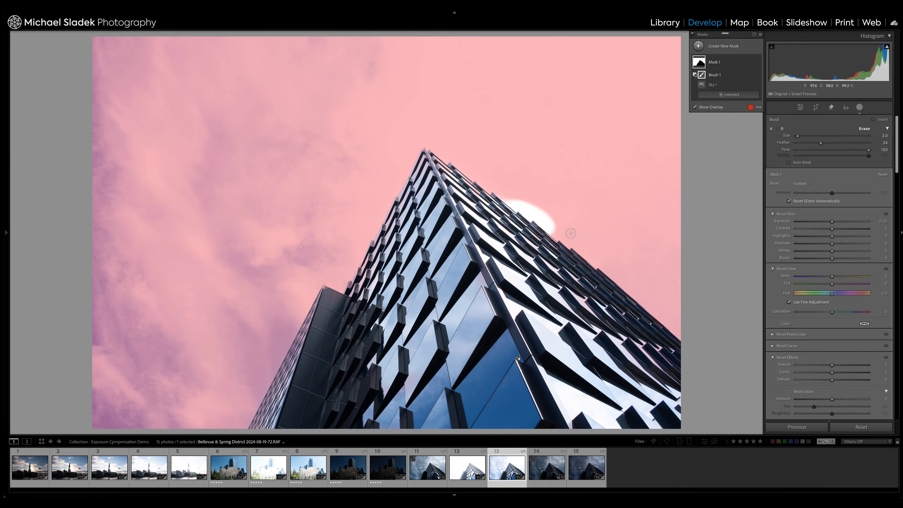
{"action": "mouse_move", "coordinate": [564, 235]}
{"action": "left_mouse_down"}
{"action": "mouse_move", "coordinate": [506, 201]}
{"action": "mouse_move", "coordinate": [557, 225]}
{"action": "mouse_move", "coordinate": [513, 200]}
{"action": "left_mouse_up"}
{"action": "mouse_move", "coordinate": [313, 323]}
{"action": "left_mouse_down"}
{"action": "mouse_move", "coordinate": [263, 417]}
{"action": "mouse_move", "coordinate": [375, 256]}
{"action": "mouse_move", "coordinate": [391, 250]}
{"action": "left_mouse_up"}
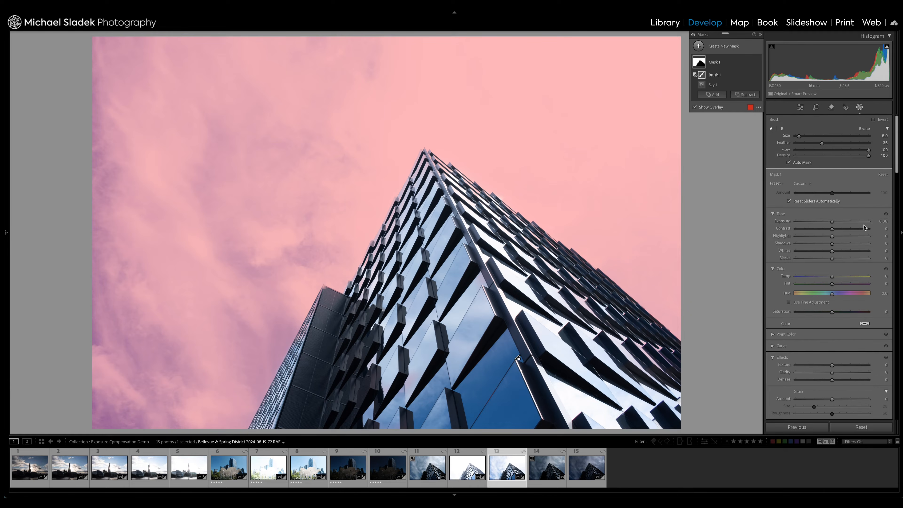
Set the sky mask's Exposure to −2.00, Highlights to −18, Whites to −20, Temp to about −5 and Tint to about −8
{"action": "left_click", "coordinate": [833, 221]}
{"action": "left_click_drag", "start_coordinate": [832, 221], "coordinate": [815, 224]}
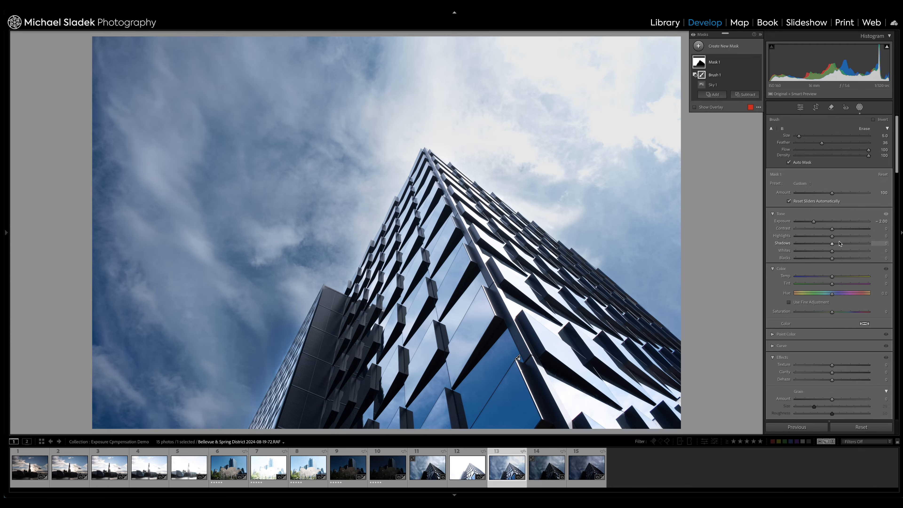
{"action": "mouse_move", "coordinate": [832, 236]}
{"action": "left_mouse_down"}
{"action": "mouse_move", "coordinate": [823, 236]}
{"action": "mouse_move", "coordinate": [825, 251]}
{"action": "left_mouse_up"}
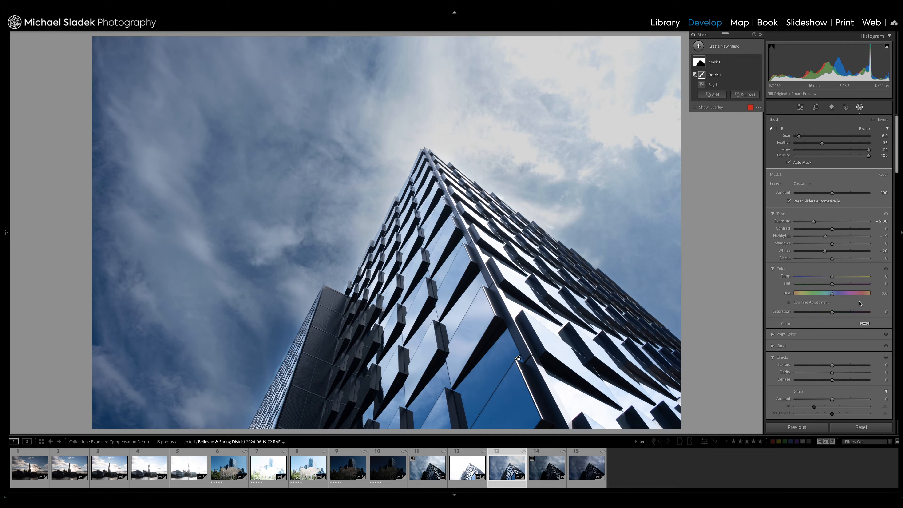
{"action": "mouse_move", "coordinate": [832, 277]}
{"action": "left_mouse_down"}
{"action": "mouse_move", "coordinate": [839, 277]}
{"action": "mouse_move", "coordinate": [816, 286]}
{"action": "mouse_move", "coordinate": [857, 288]}
{"action": "mouse_move", "coordinate": [830, 287]}
{"action": "left_mouse_up"}
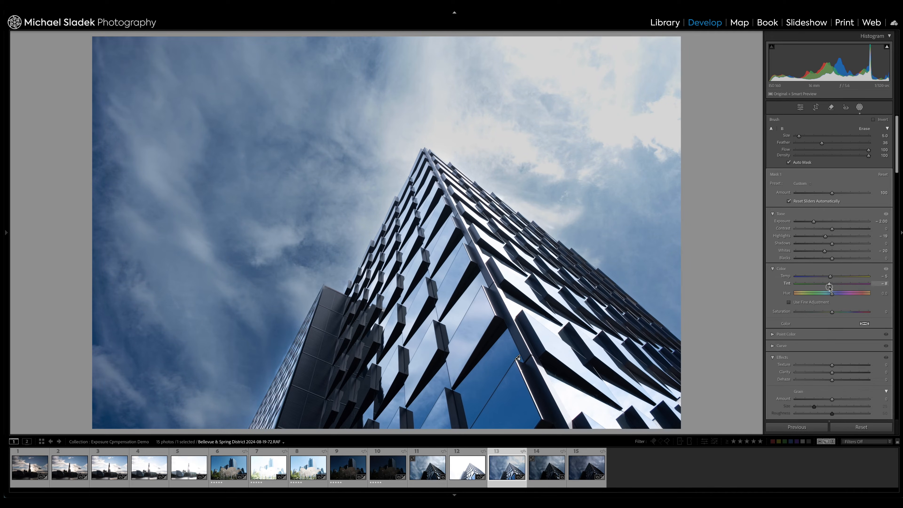
{"action": "left_click_drag", "start_coordinate": [830, 288], "coordinate": [830, 287]}
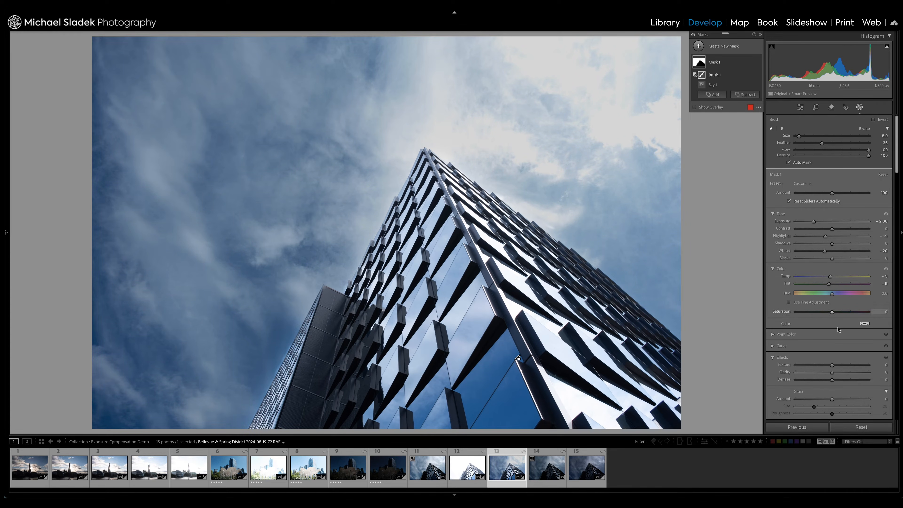
Set the sky mask's Clarity to 25 and Dehaze to 13
{"action": "scroll", "coordinate": [846, 348], "scroll_direction": "down", "scroll_amount": 2}
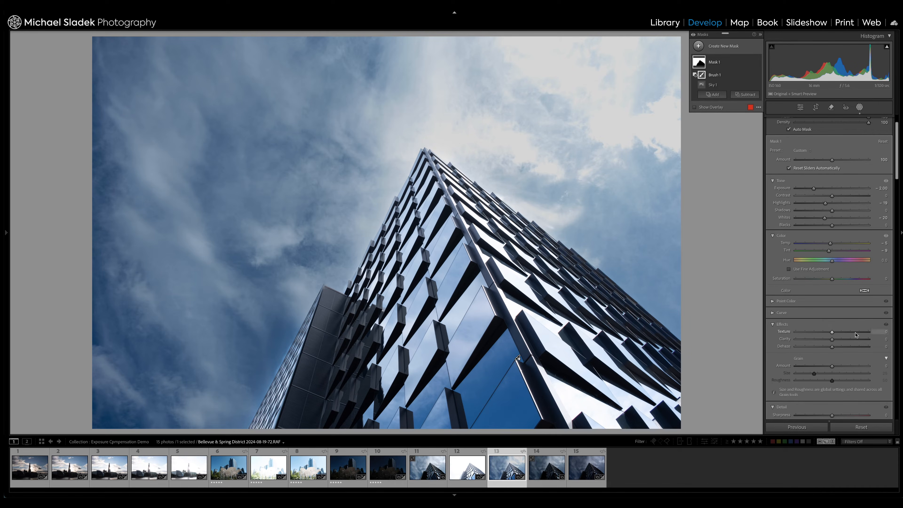
{"action": "left_click_drag", "start_coordinate": [832, 340], "coordinate": [891, 341]}
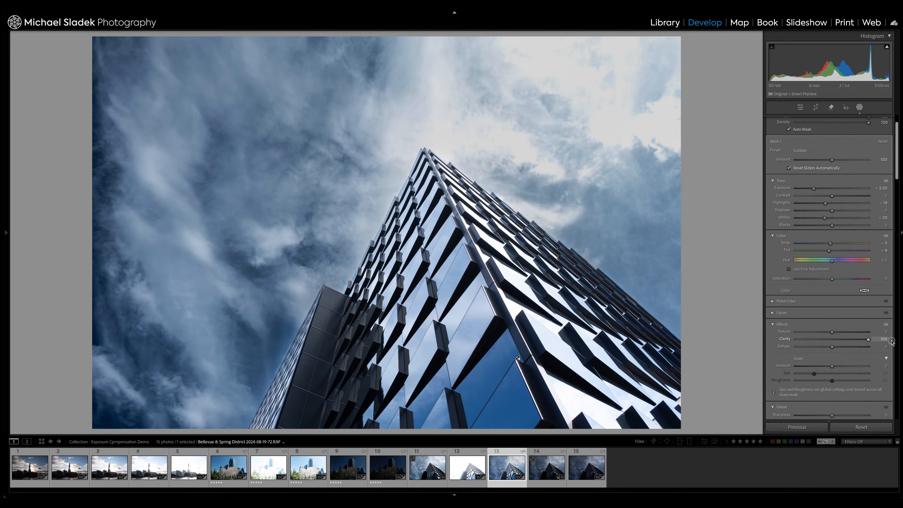
{"action": "left_click_drag", "start_coordinate": [891, 341], "coordinate": [840, 345]}
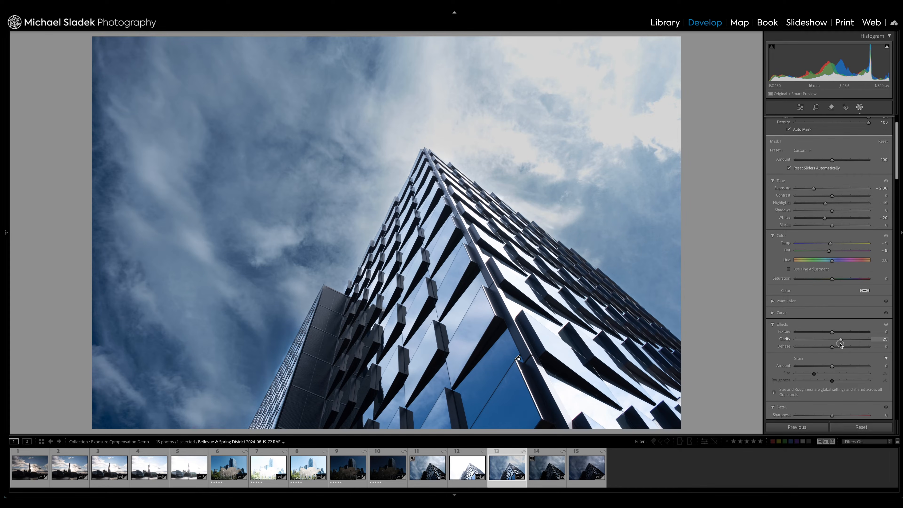
{"action": "left_click_drag", "start_coordinate": [840, 345], "coordinate": [840, 345]}
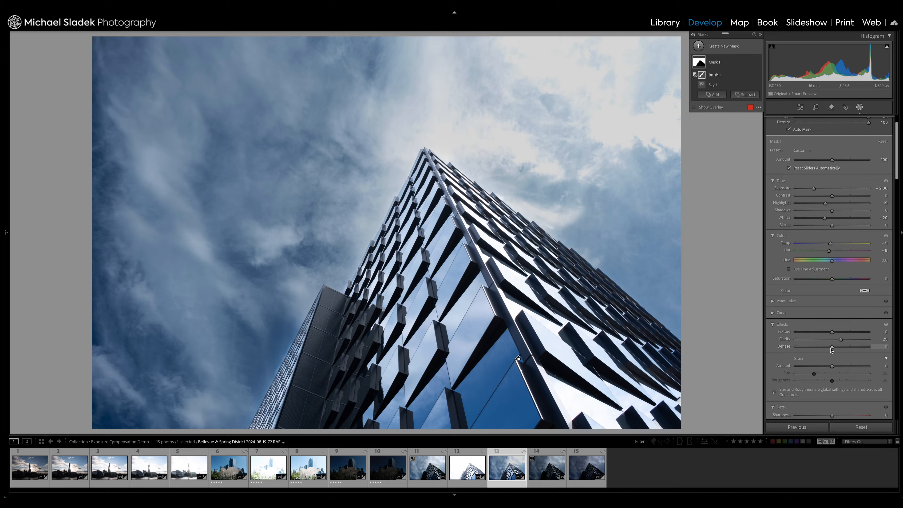
{"action": "mouse_move", "coordinate": [832, 347]}
{"action": "left_mouse_down"}
{"action": "mouse_move", "coordinate": [851, 351]}
{"action": "mouse_move", "coordinate": [836, 352]}
{"action": "left_mouse_up"}
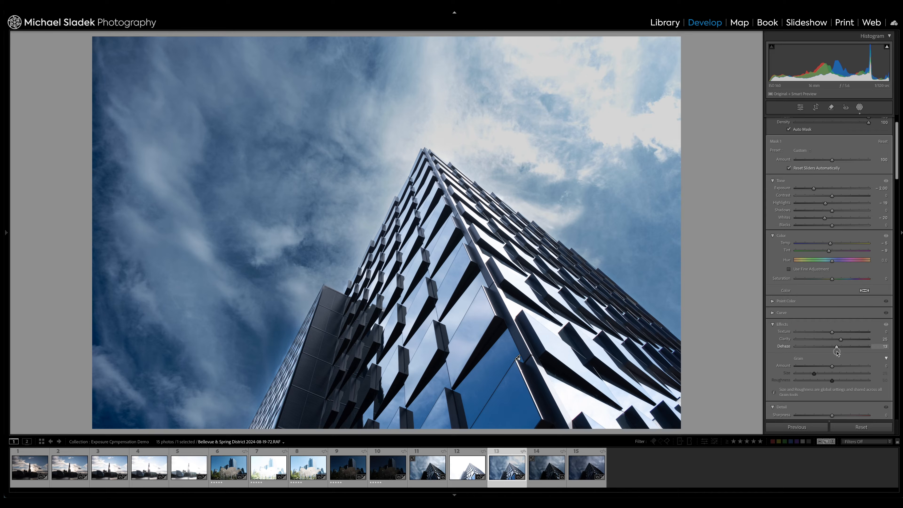
{"action": "left_click_drag", "start_coordinate": [836, 352], "coordinate": [836, 352]}
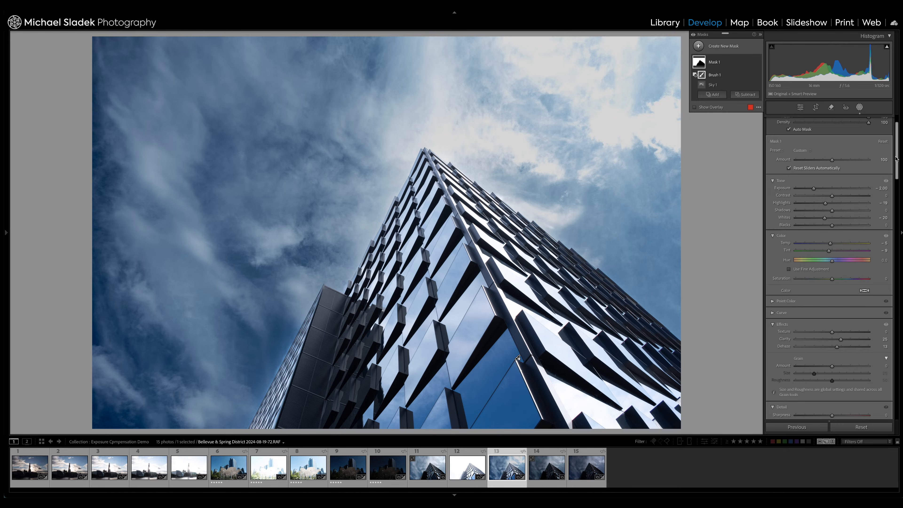
Duplicate and invert the sky mask to create a separate mask covering the building
{"action": "scroll", "coordinate": [896, 153], "scroll_direction": "up", "scroll_amount": 1}
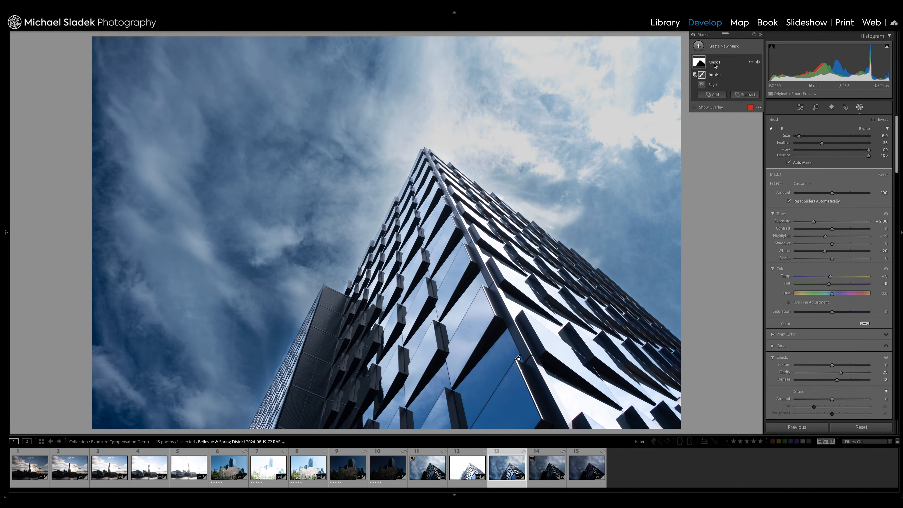
{"action": "left_click", "coordinate": [751, 63]}
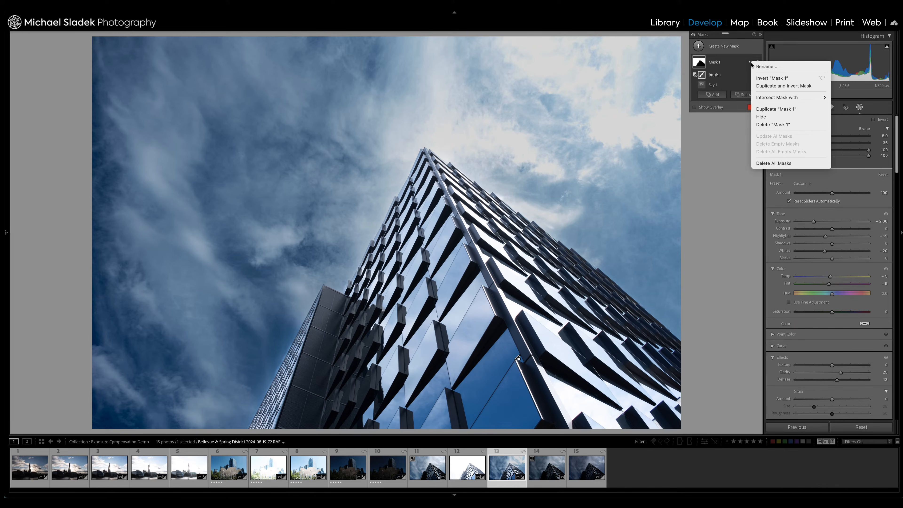
{"action": "left_click", "coordinate": [772, 87]}
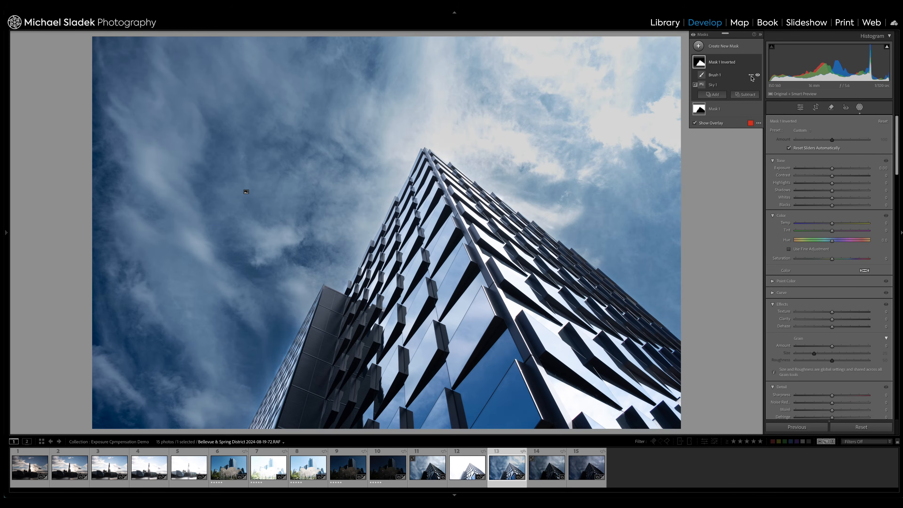
{"action": "mouse_move", "coordinate": [728, 63]}
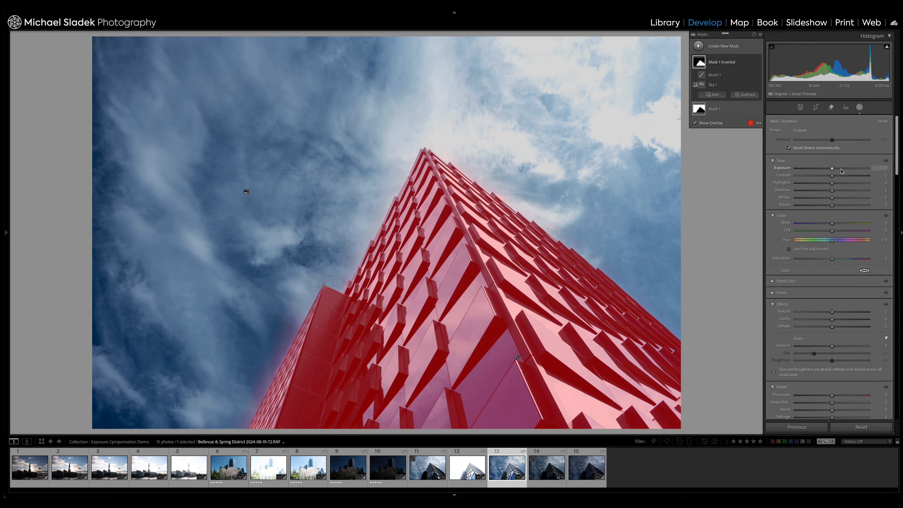
Set the building mask's Exposure to −1.83 and Blacks to −34, and slightly reduce its Saturation
{"action": "left_click_drag", "start_coordinate": [842, 171], "coordinate": [819, 171]}
{"action": "left_click_drag", "start_coordinate": [832, 206], "coordinate": [821, 206]}
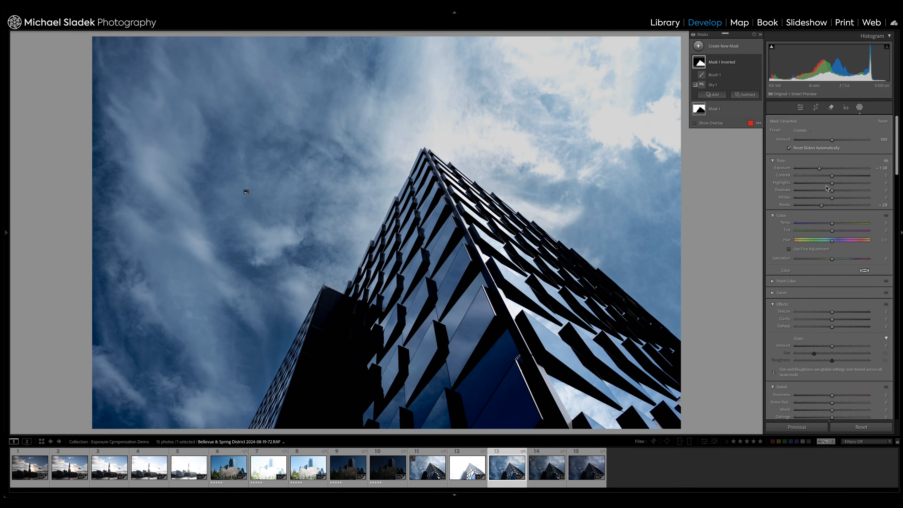
{"action": "left_click_drag", "start_coordinate": [821, 170], "coordinate": [817, 170]}
{"action": "left_click_drag", "start_coordinate": [822, 206], "coordinate": [820, 207]}
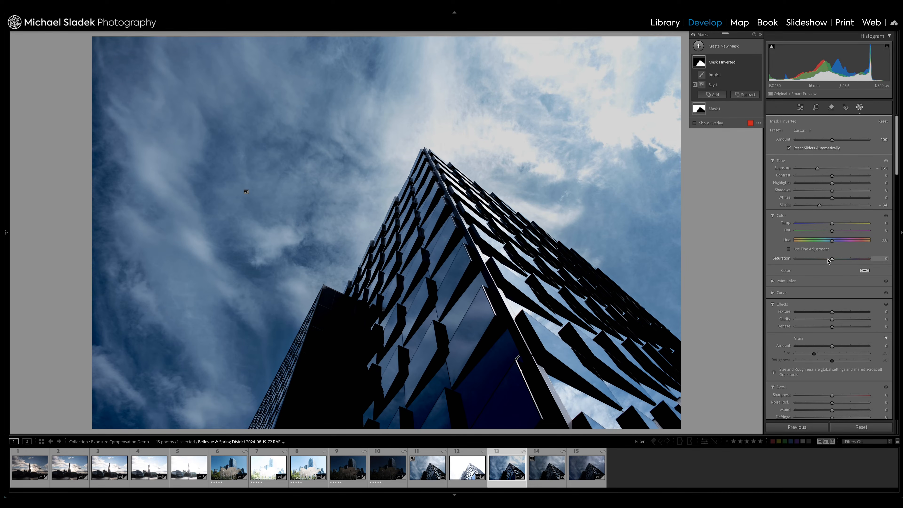
{"action": "left_click_drag", "start_coordinate": [831, 259], "coordinate": [825, 260]}
Shift the photo's Color Mixer hues: Red −13, Orange −12, Yellow −15, Green +14, Aqua −20 and Blue −15
{"action": "left_click", "coordinate": [800, 109]}
{"action": "scroll", "coordinate": [868, 322], "scroll_direction": "down", "scroll_amount": 7}
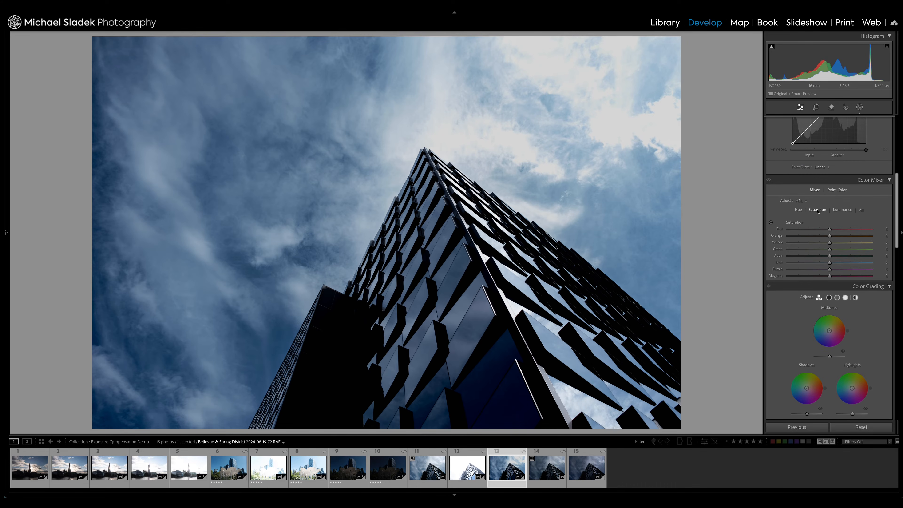
{"action": "left_click", "coordinate": [798, 209]}
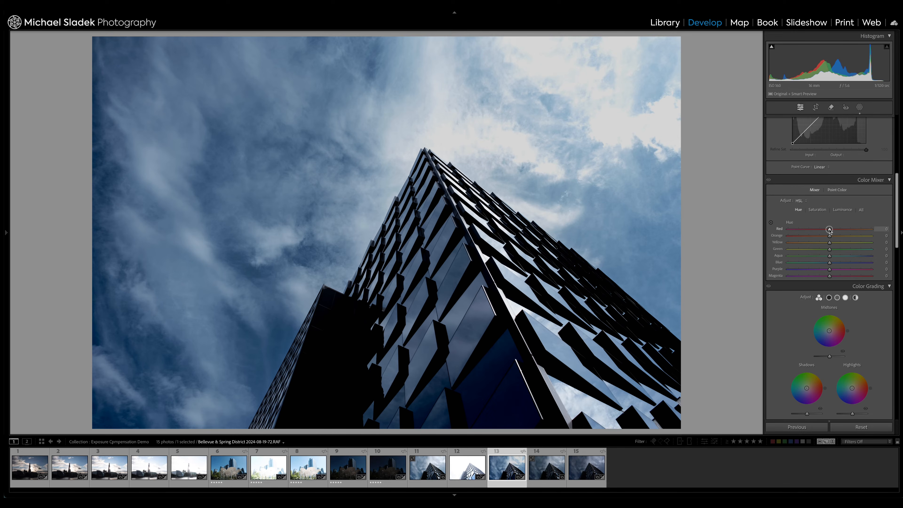
{"action": "left_click_drag", "start_coordinate": [830, 229], "coordinate": [824, 230]}
{"action": "left_click_drag", "start_coordinate": [829, 235], "coordinate": [823, 242]}
{"action": "left_click_drag", "start_coordinate": [830, 250], "coordinate": [821, 256]}
{"action": "left_click_drag", "start_coordinate": [829, 263], "coordinate": [823, 262]}
Set the Color Grading shadows Saturation to 25
{"action": "left_click", "coordinate": [829, 297]}
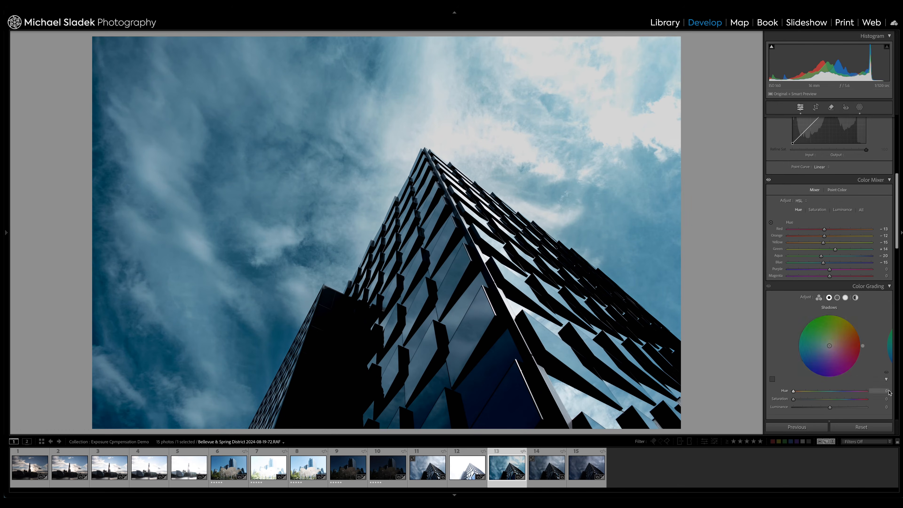
{"action": "left_click", "coordinate": [885, 399]}
{"action": "type", "text": "25"}
{"action": "key", "text": "Return"}
Tint the Color Grading midtones with Hue 45 and Saturation 20
{"action": "left_click", "coordinate": [837, 297]}
{"action": "left_click", "coordinate": [885, 391]}
{"action": "type", "text": "45"}
{"action": "key", "text": "Tab"}
{"action": "type", "text": "20"}
{"action": "key", "text": "Tab"}
Tint the Color Grading highlights with Hue 36 and Saturation 18
{"action": "left_click", "coordinate": [846, 298]}
{"action": "left_click", "coordinate": [885, 391]}
{"action": "type", "text": "36"}
{"action": "key", "text": "Tab"}
Add a subtle dark post-crop vignette to the photo
{"action": "scroll", "coordinate": [881, 412], "scroll_direction": "down", "scroll_amount": 10}
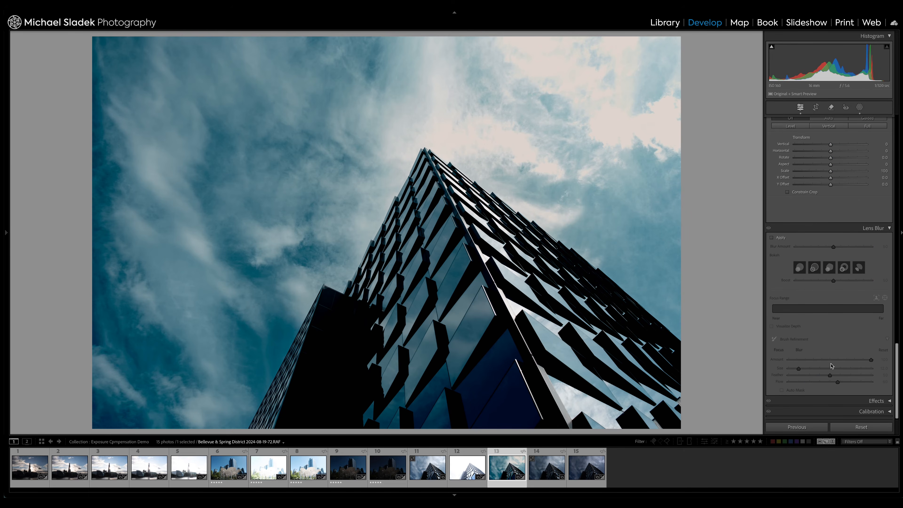
{"action": "scroll", "coordinate": [881, 393], "scroll_direction": "down", "scroll_amount": 3}
{"action": "left_click_drag", "start_coordinate": [830, 345], "coordinate": [828, 345]}
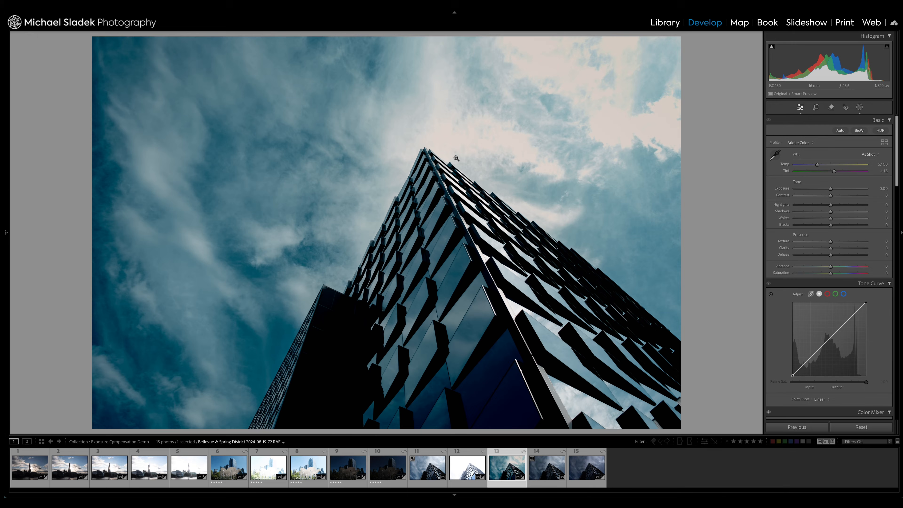
Compare the edited photo with its unedited version and return to the edited view
{"action": "scroll", "coordinate": [827, 231], "scroll_direction": "down", "scroll_amount": 7}
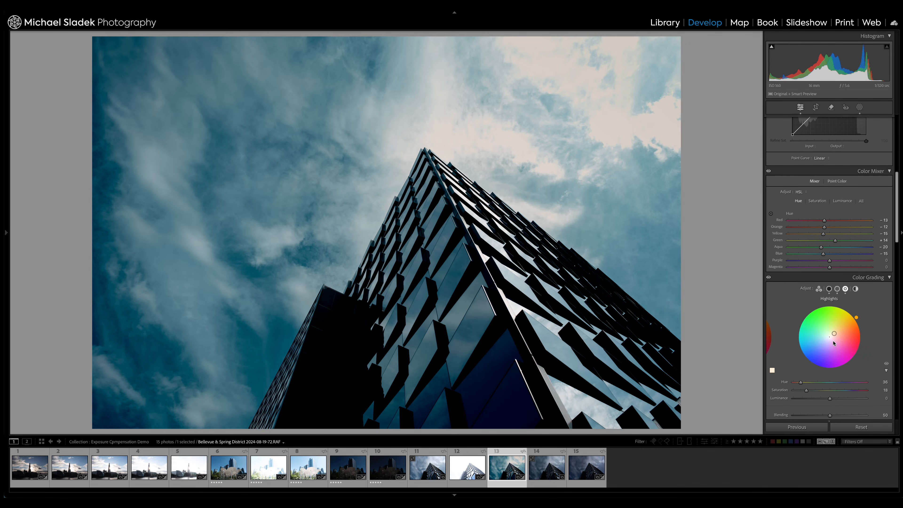
{"action": "scroll", "coordinate": [833, 342], "scroll_direction": "down", "scroll_amount": 10}
{"action": "scroll", "coordinate": [834, 342], "scroll_direction": "up", "scroll_amount": 8}
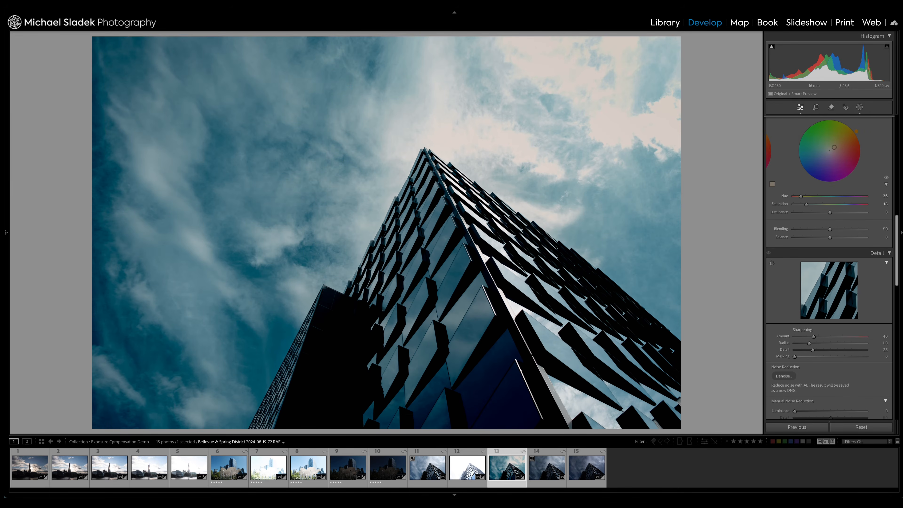
{"action": "key", "text": "backslash"}
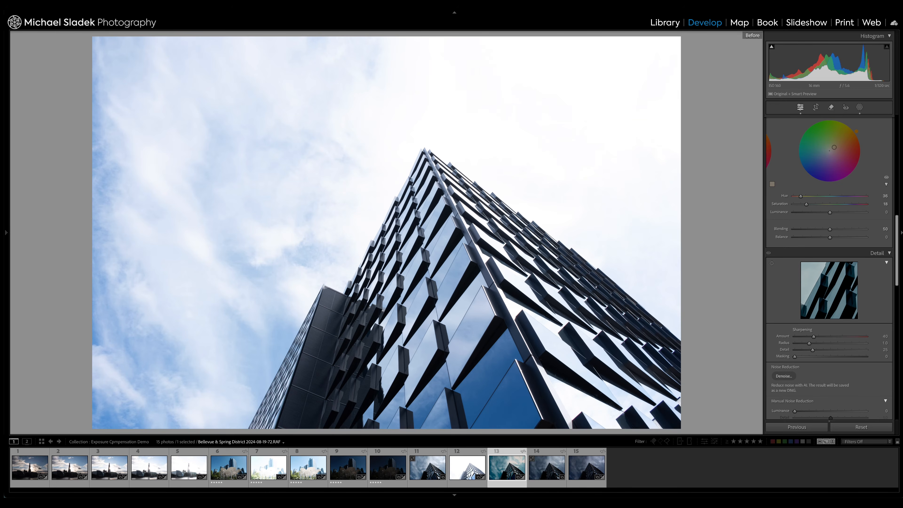
{"action": "key", "text": "backslash"}
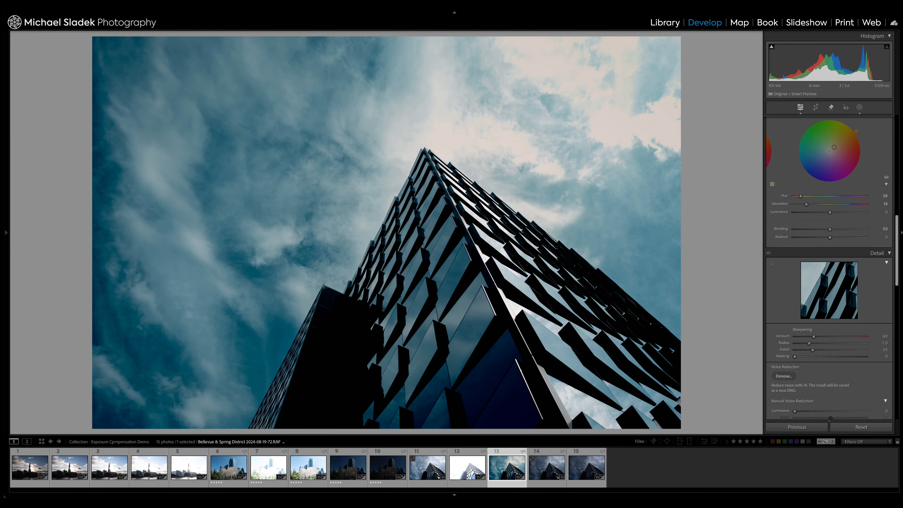